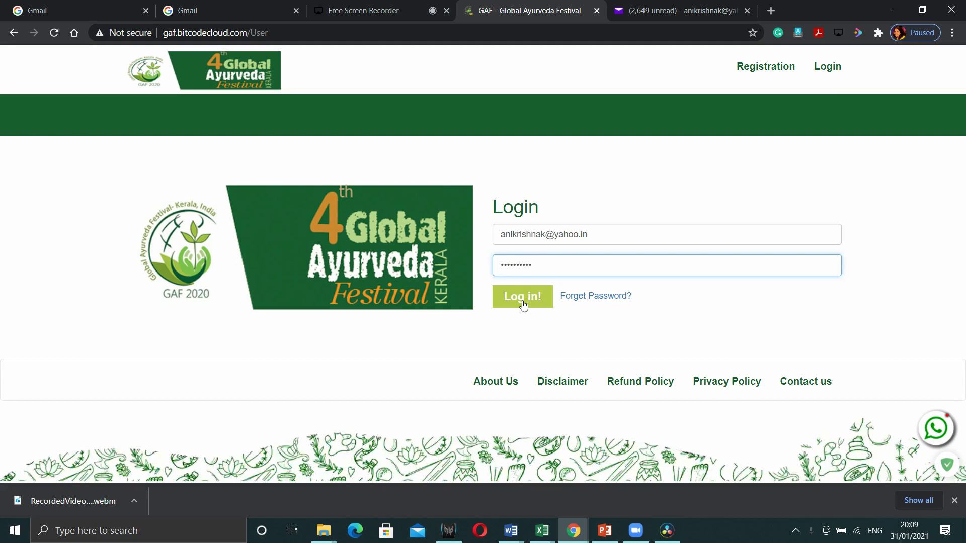
# - Log in to the Global Ayurveda Festival account and highlight the registration code in the dashboard notification
pyautogui.click(524, 305)
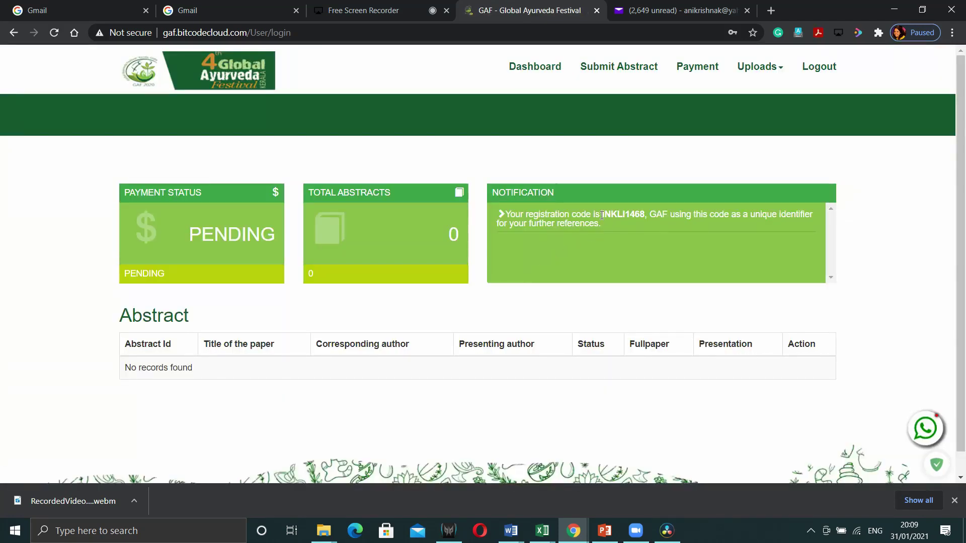
pyautogui.moveTo(602, 215); pyautogui.dragTo(646, 215)
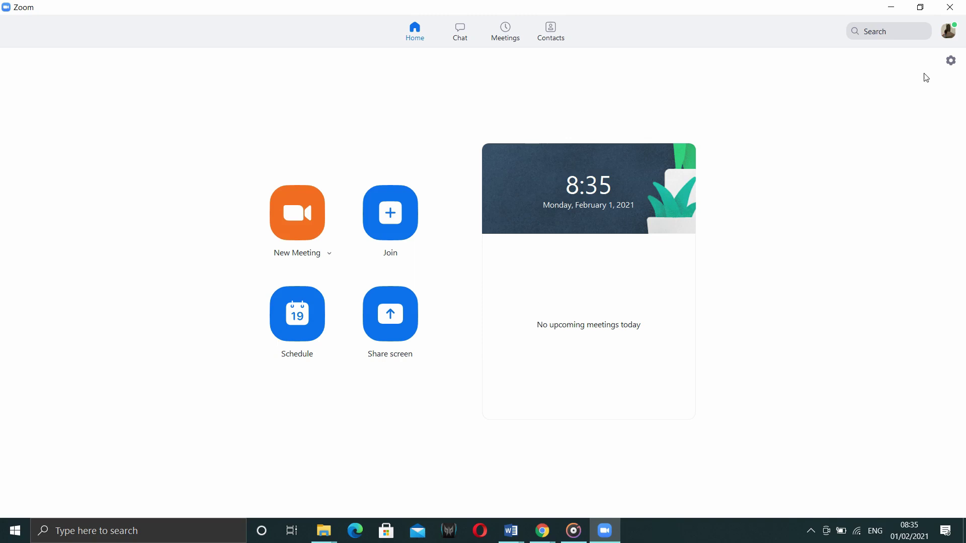
# - In Zoom's settings, add the Desktop image "1280x720 pixel 01" as the virtual background and close the settings
pyautogui.click(951, 61)
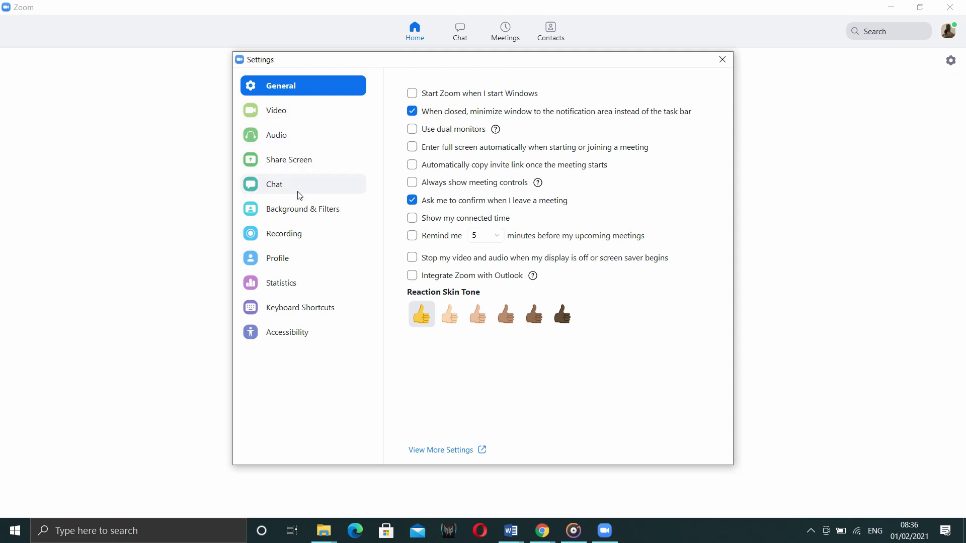
pyautogui.click(304, 211)
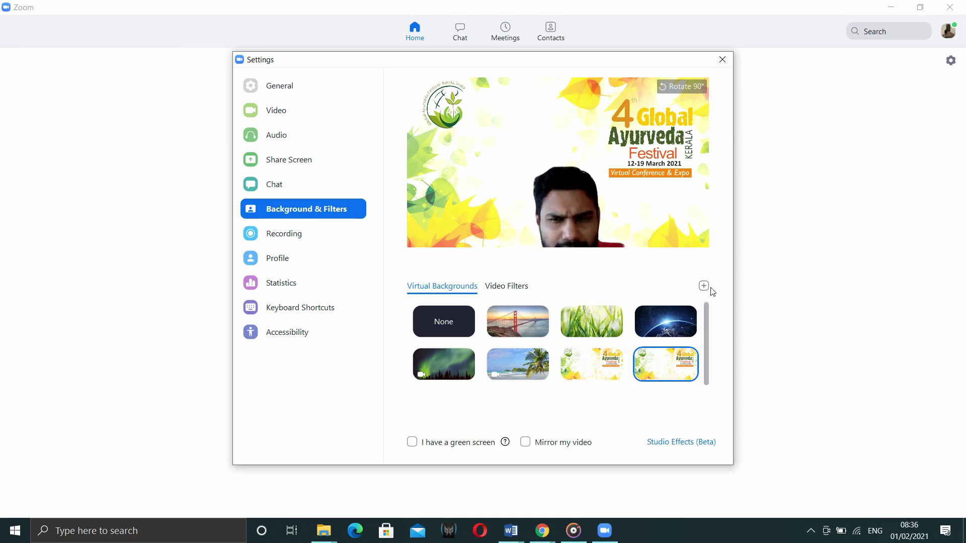
pyautogui.click(703, 287)
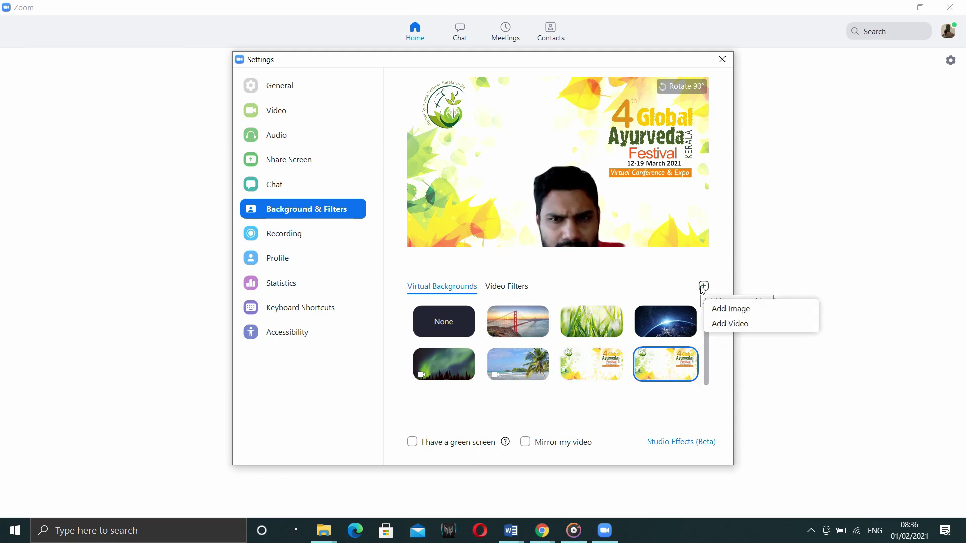
pyautogui.click(718, 308)
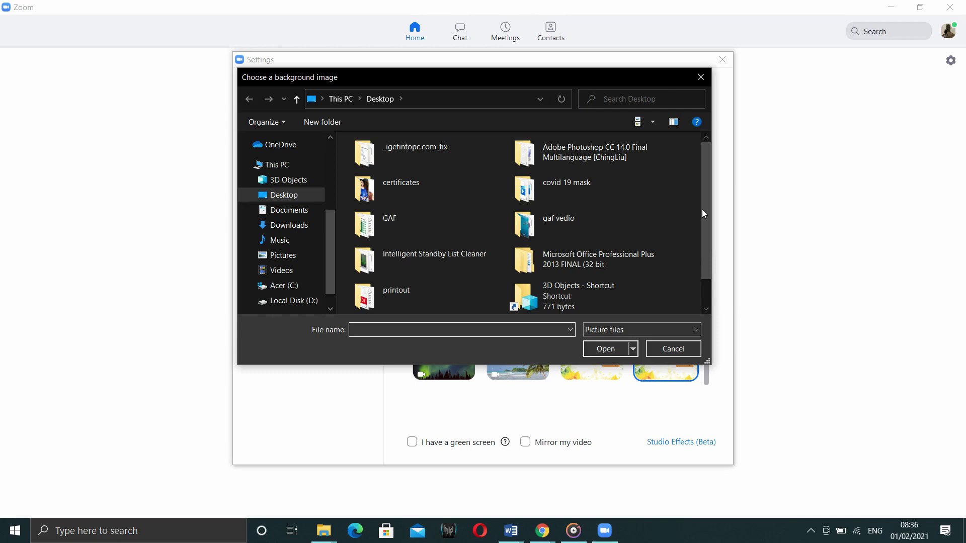
pyautogui.moveTo(703, 209); pyautogui.dragTo(706, 268)
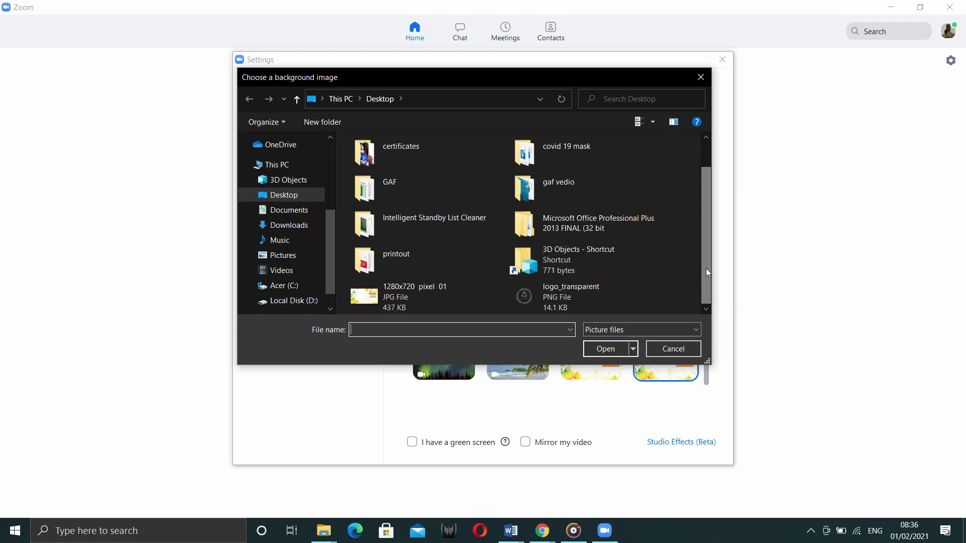
pyautogui.click(398, 298)
pyautogui.click(605, 349)
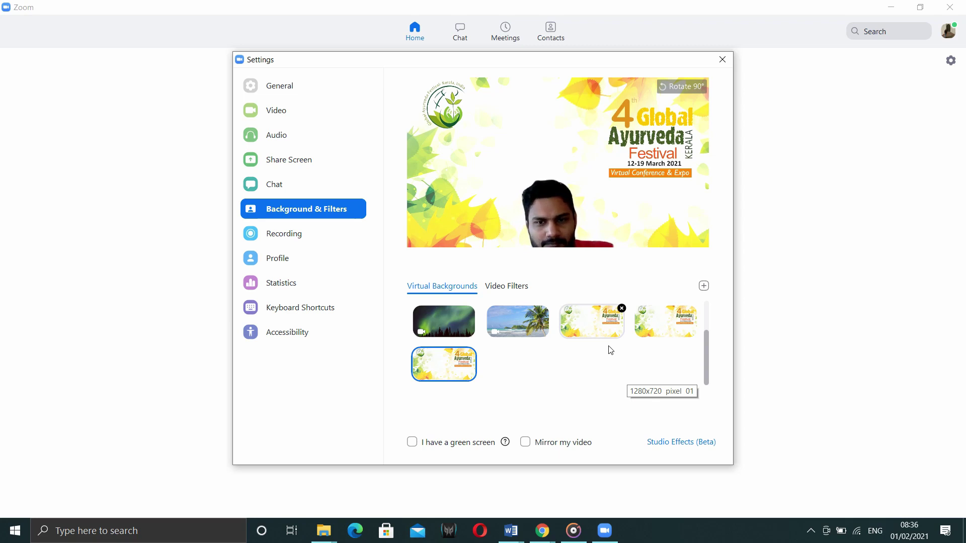
pyautogui.click(723, 58)
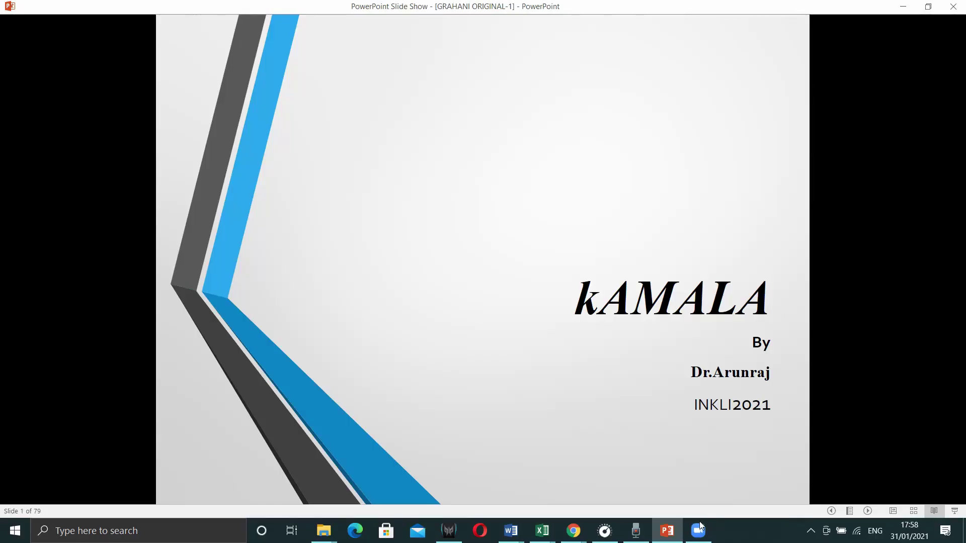
# - Switch to Zoom and sign in with the filled-in account e-mail and password
pyautogui.click(699, 531)
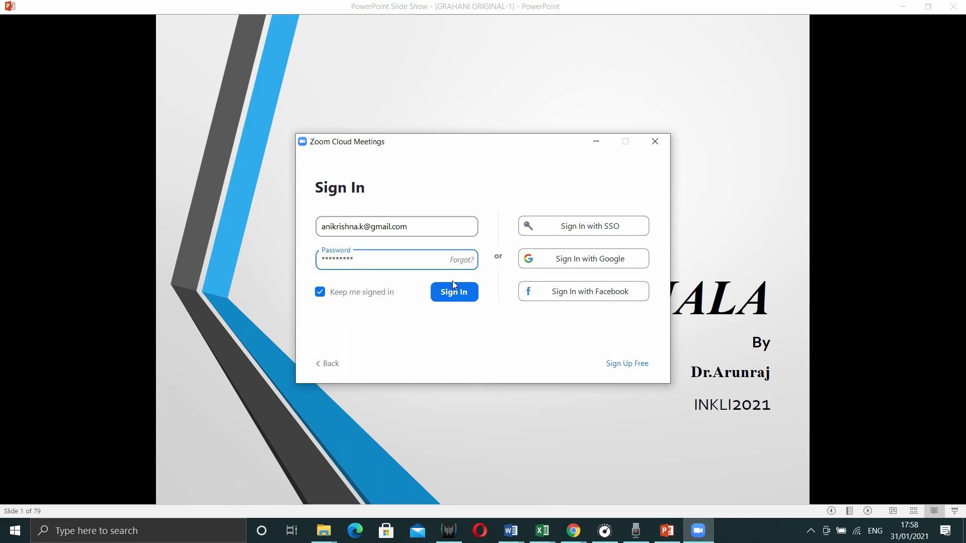
pyautogui.click(458, 298)
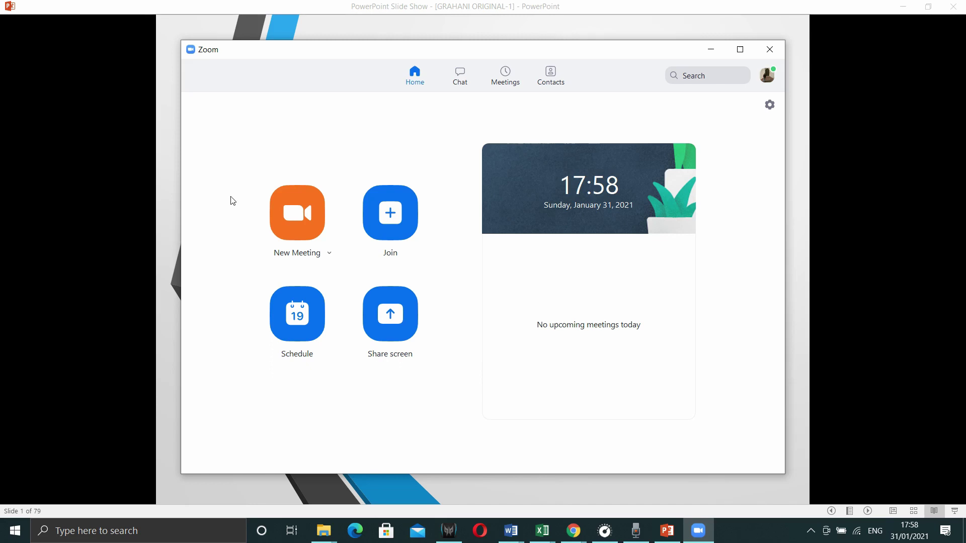
# - Start a new meeting in a maximized window and join it with computer audio
pyautogui.click(298, 228)
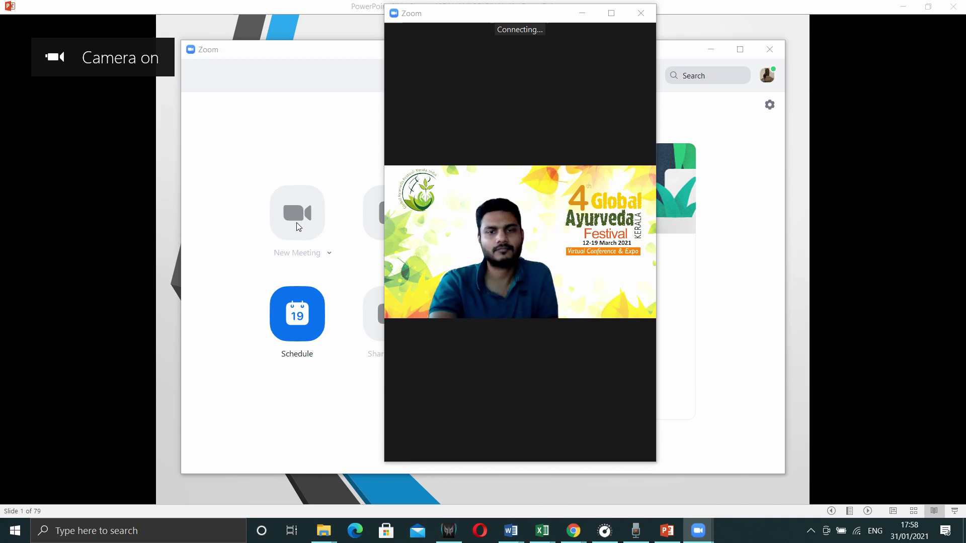
pyautogui.click(611, 13)
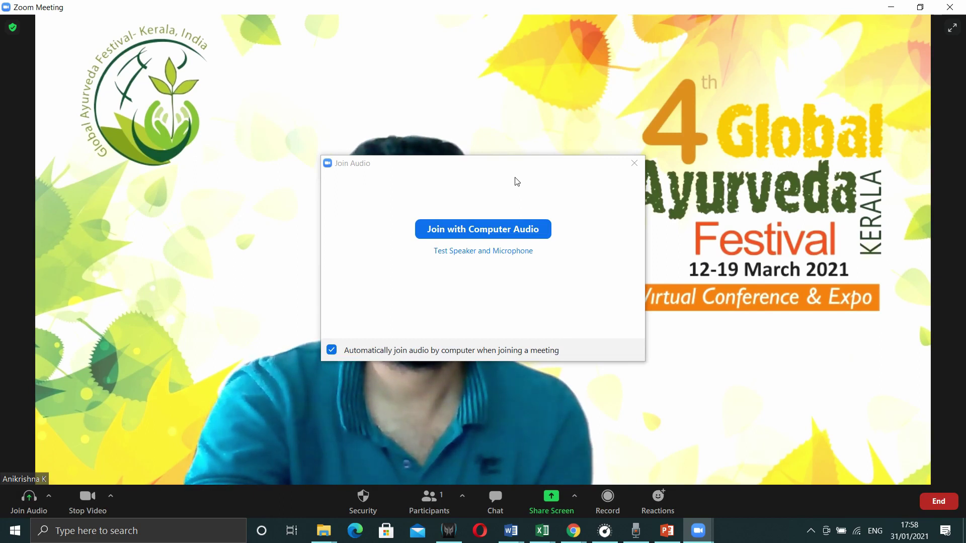
pyautogui.click(476, 231)
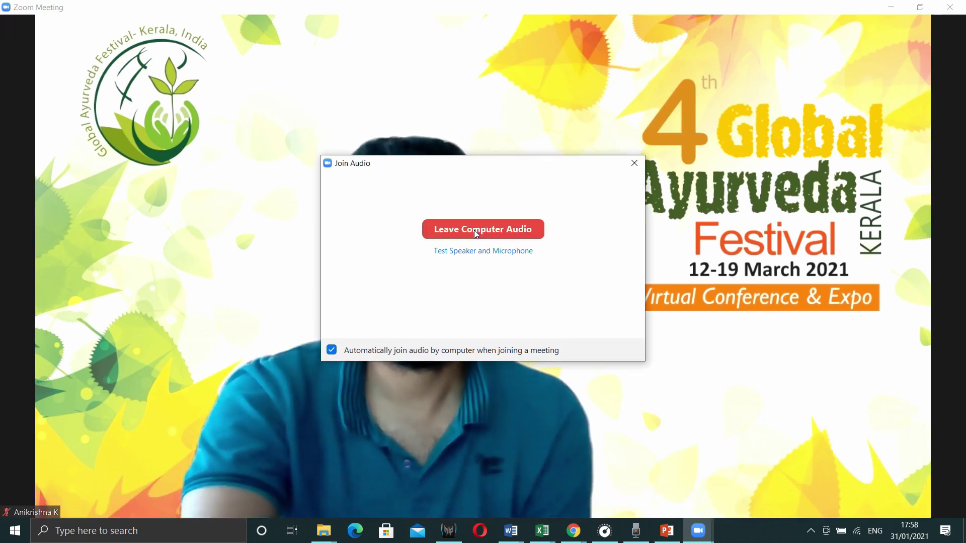
pyautogui.click(635, 163)
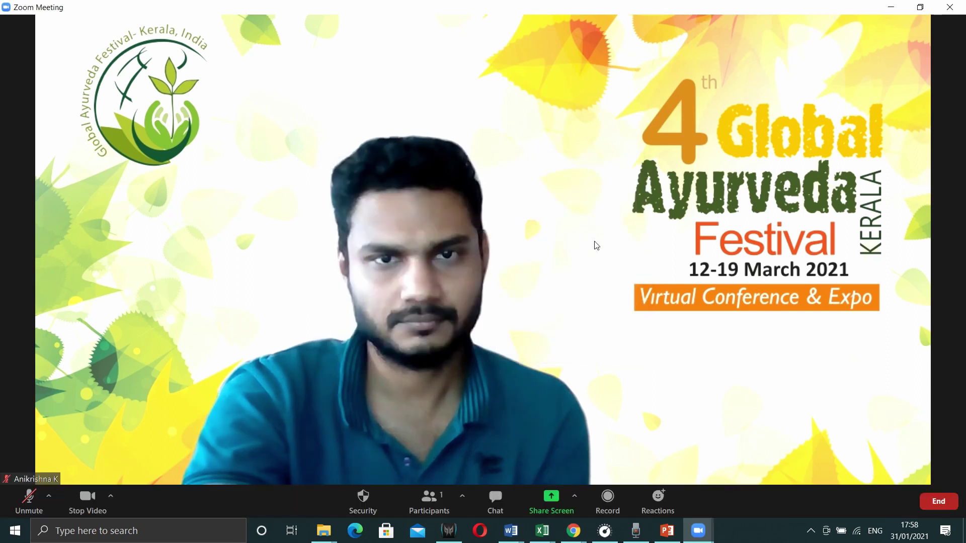
# - Share the PowerPoint Slide Show window of GRAHANI ORIGINAL-1 in the meeting
pyautogui.click(554, 506)
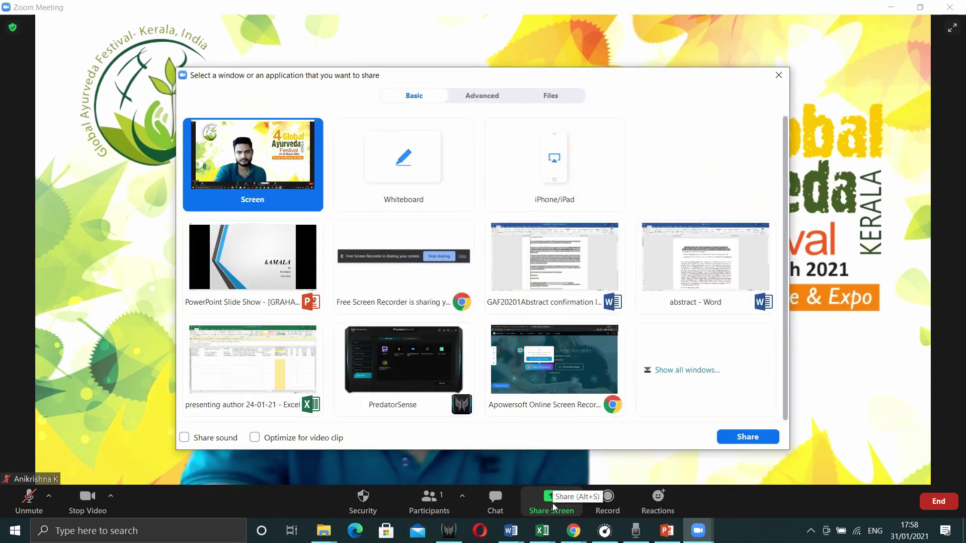
pyautogui.click(241, 262)
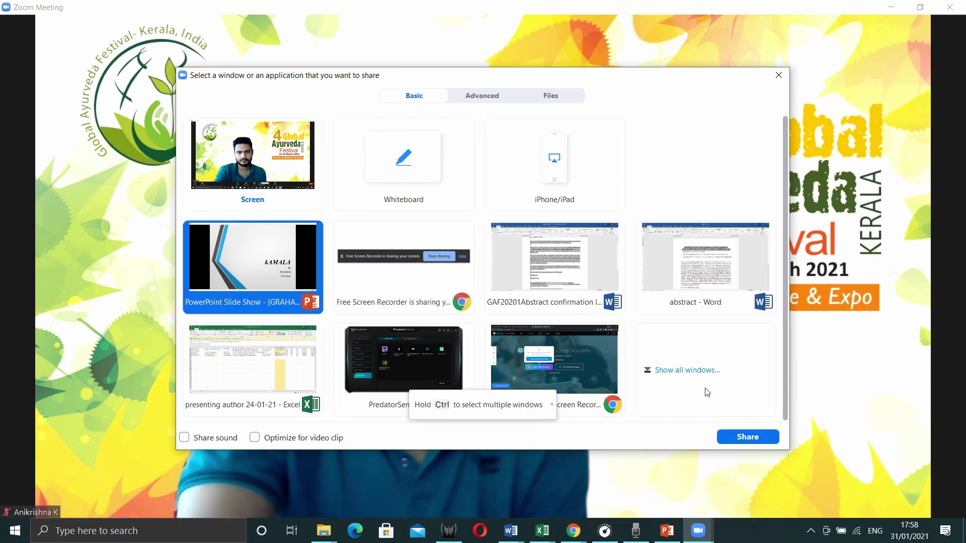
pyautogui.click(745, 436)
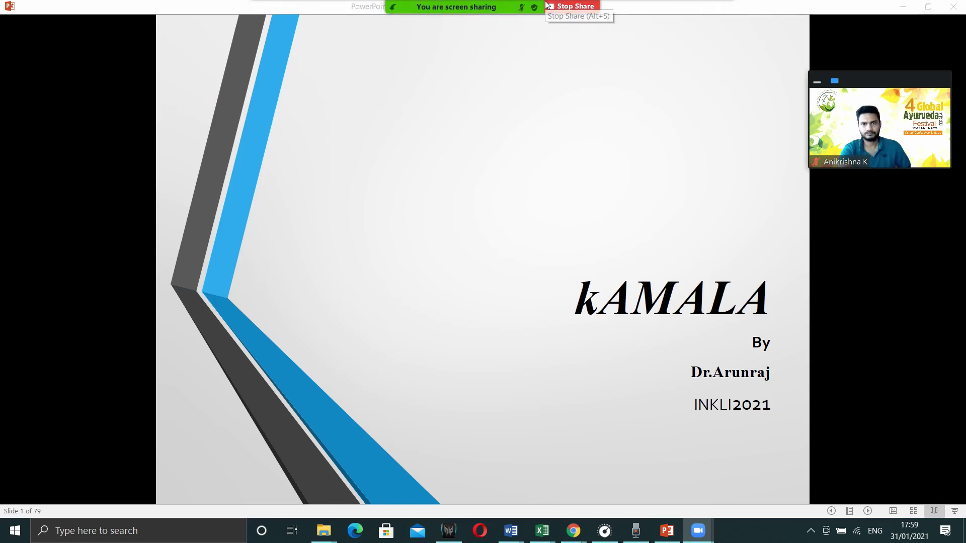
pyautogui.moveTo(483, 4)
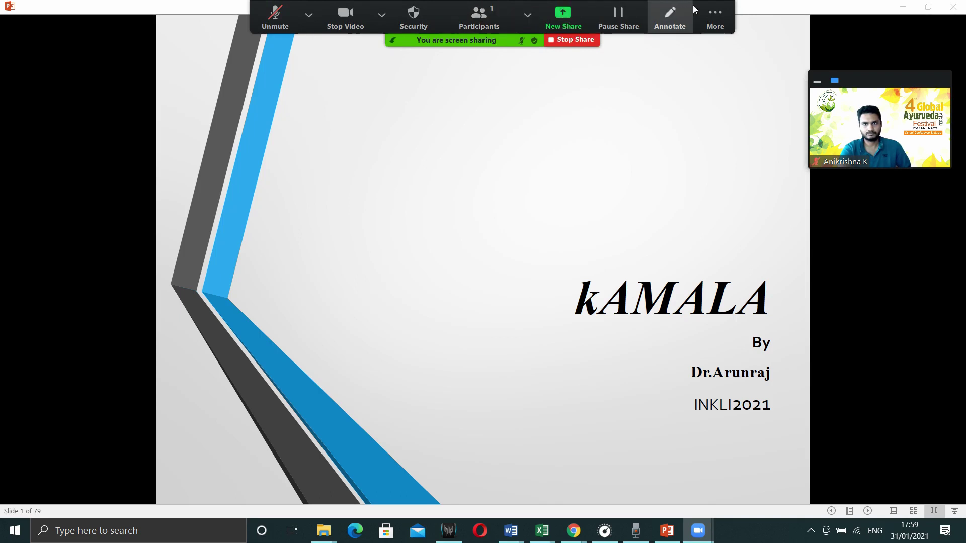
pyautogui.click(715, 18)
pyautogui.click(635, 17)
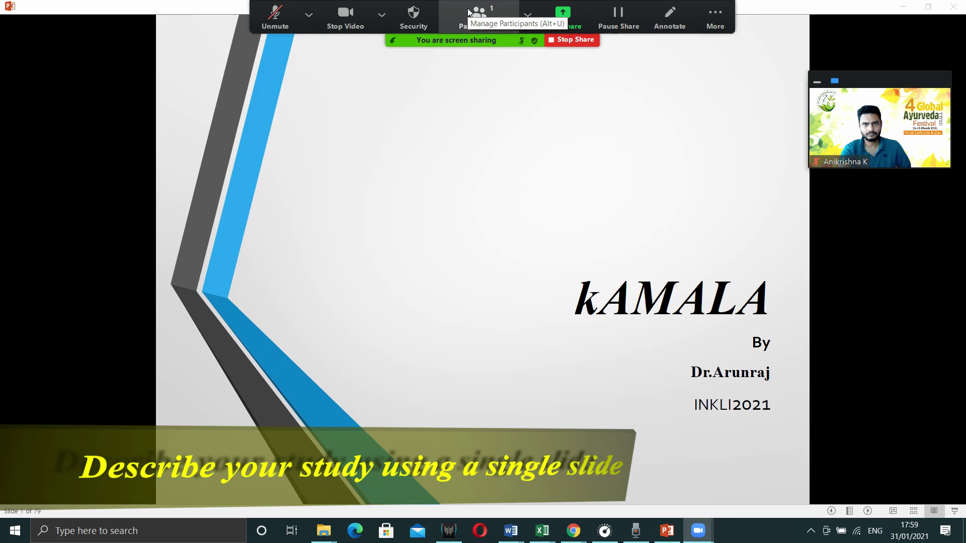
pyautogui.click(715, 18)
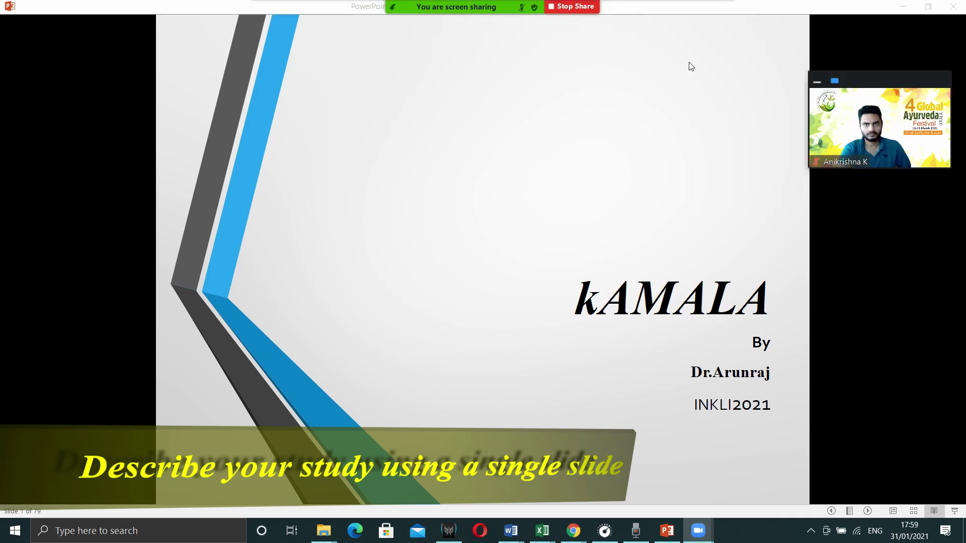
pyautogui.moveTo(518, 4)
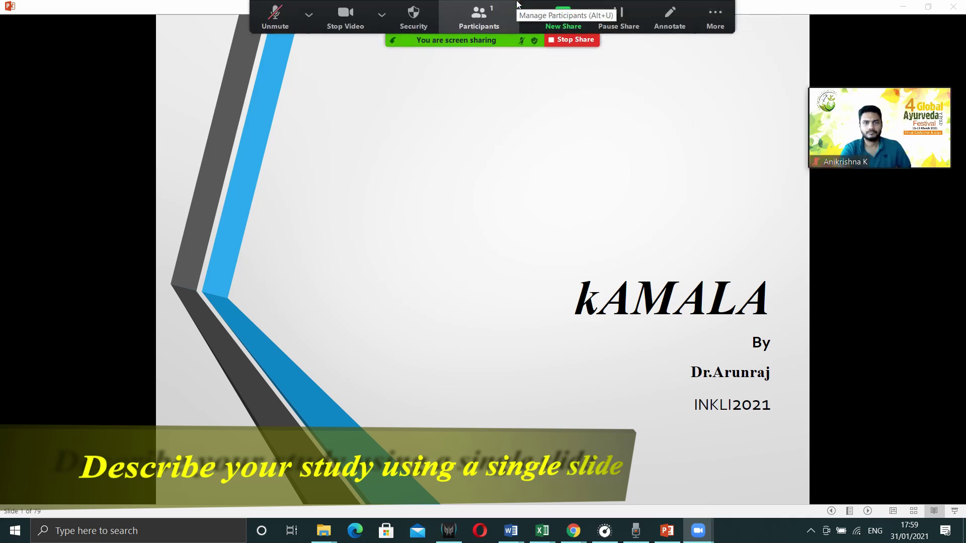
pyautogui.click(527, 6)
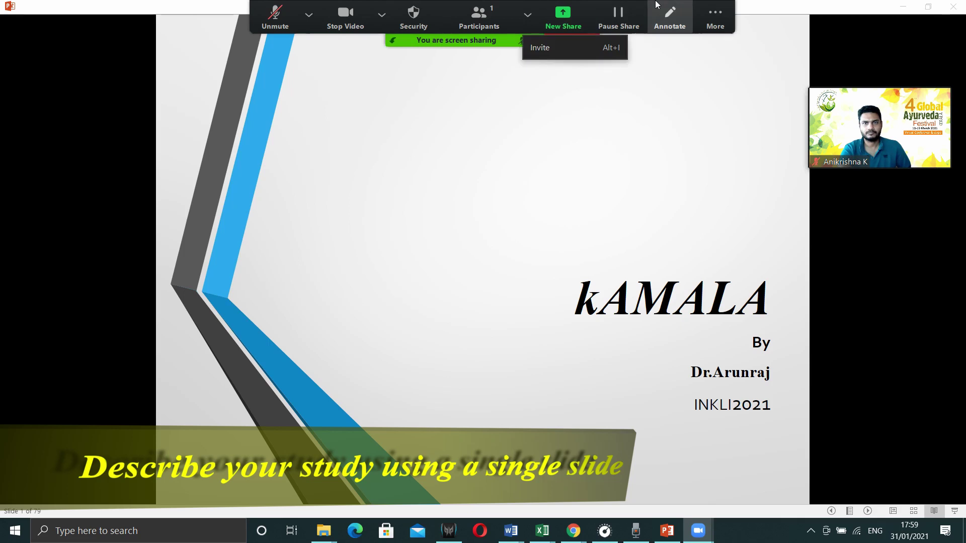
pyautogui.press('Escape')
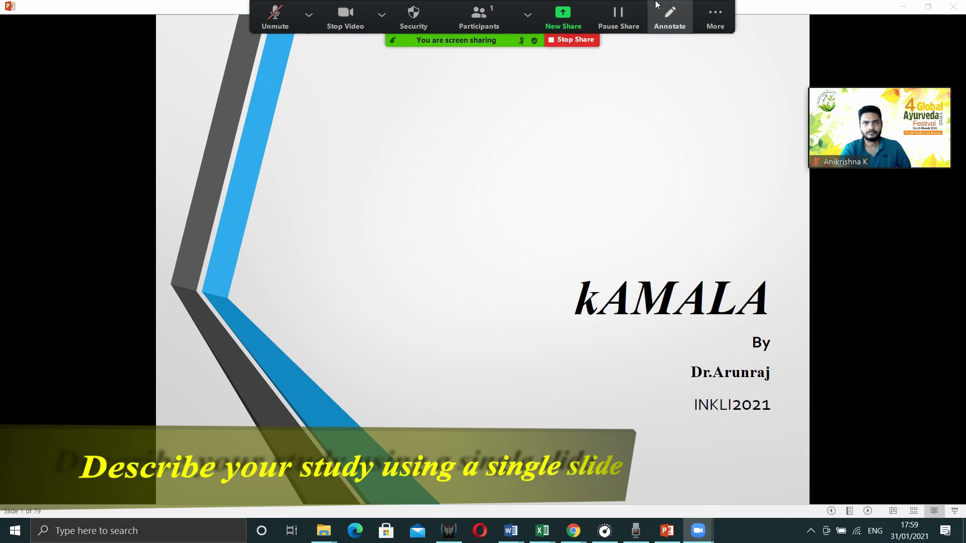
# - Start recording the meeting while the slide show is being shared
pyautogui.click(699, 9)
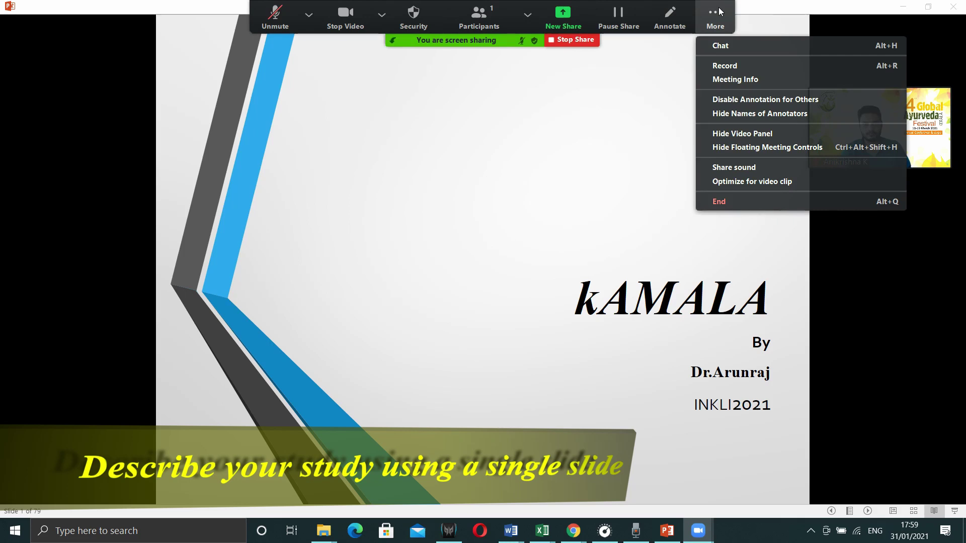
pyautogui.click(719, 66)
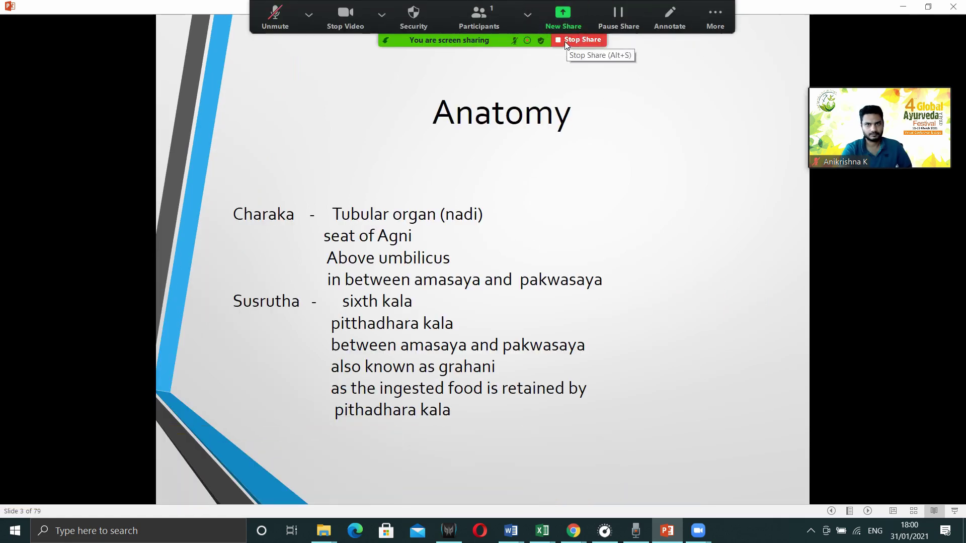
# - Stop sharing the slide show and stop the meeting recording
pyautogui.click(564, 41)
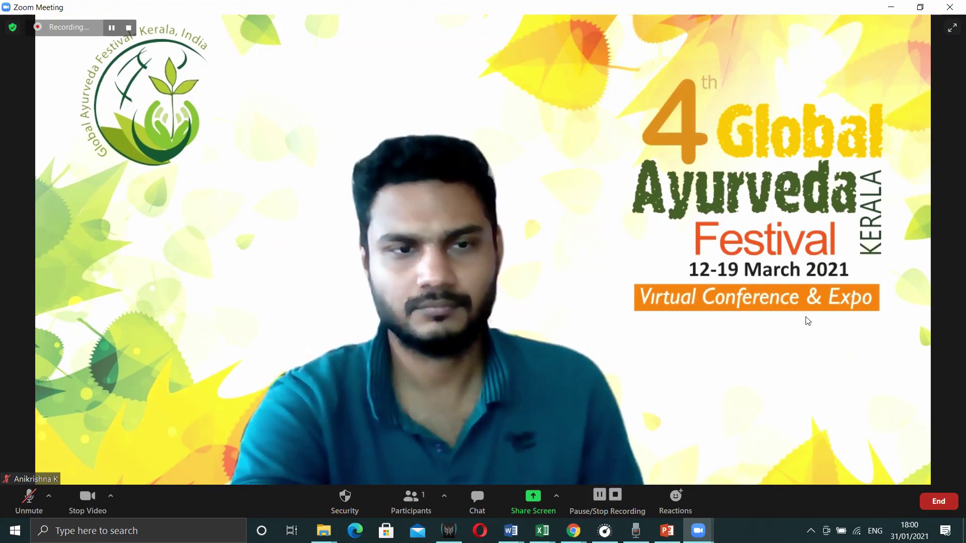
pyautogui.click(616, 496)
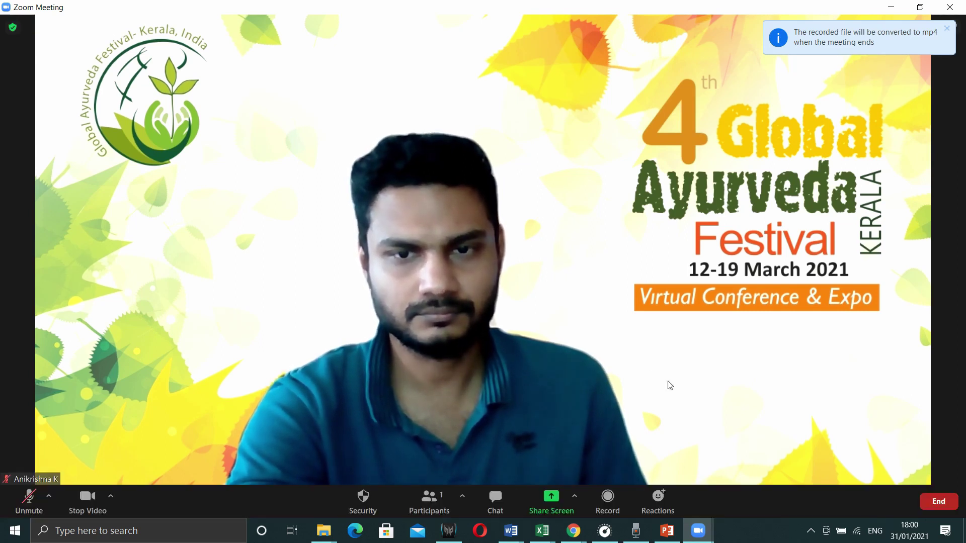
# - End the Zoom meeting so that the recorded file is converted to mp4
pyautogui.click(955, 504)
pyautogui.click(895, 436)
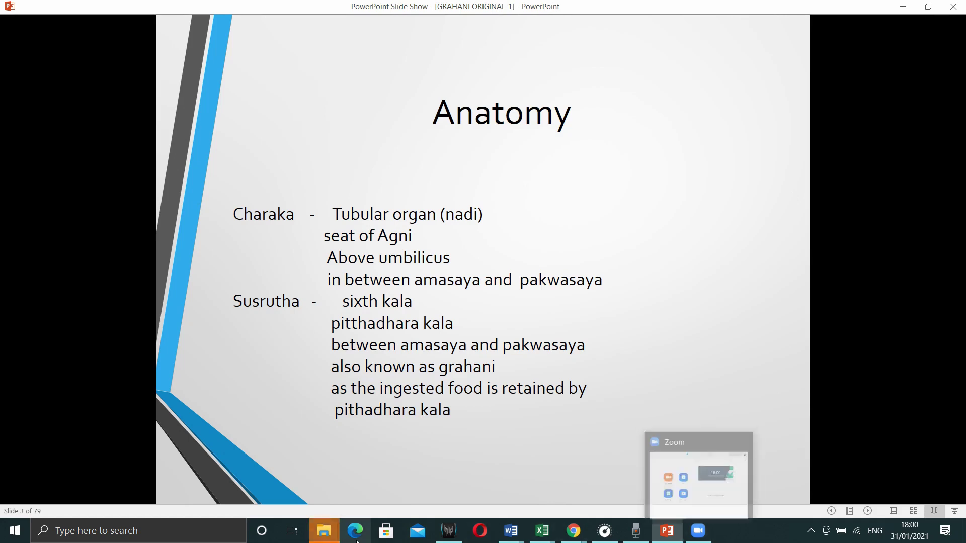
# - Switch to the File Explorer window of the 2021-01-31 17.59.37 meeting recording and select the zoom_0 video
pyautogui.moveTo(324, 530)
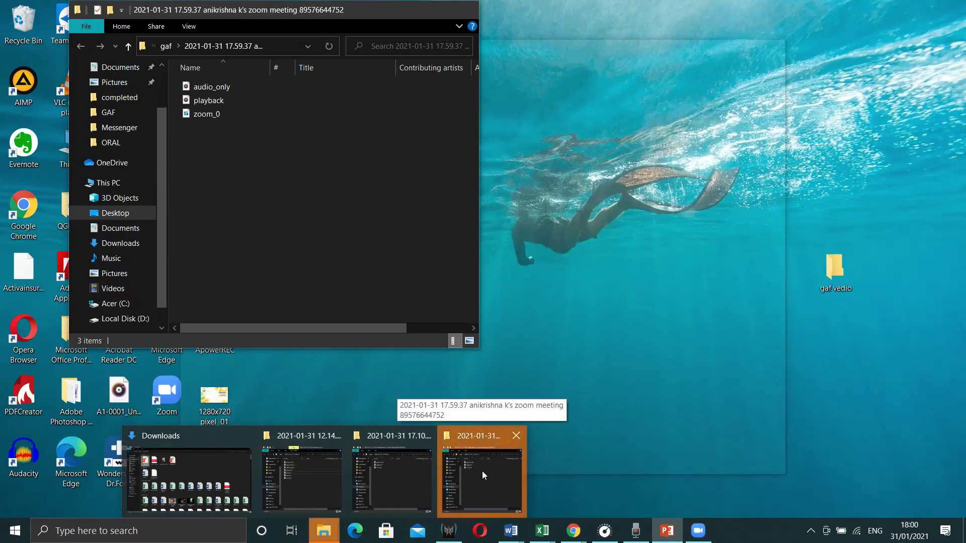
pyautogui.click(482, 471)
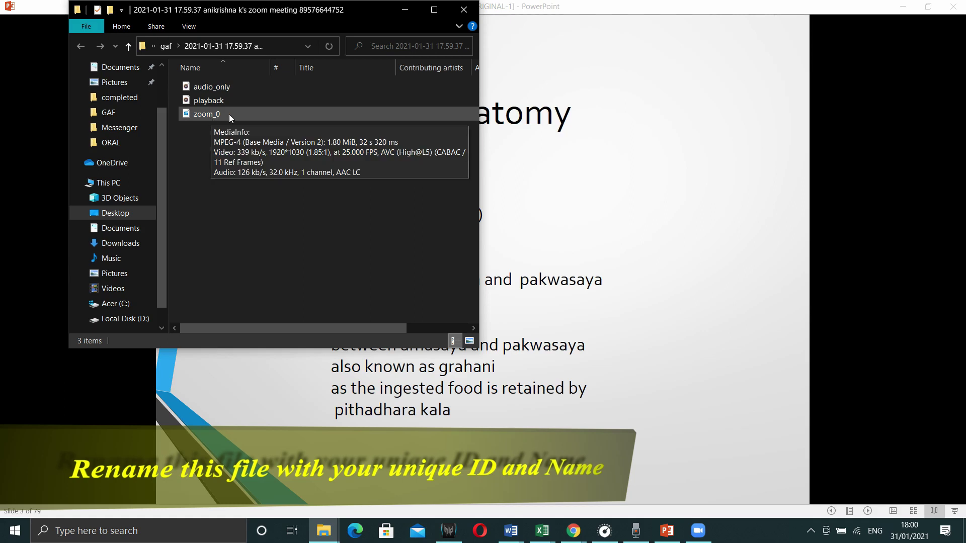
pyautogui.click(212, 114)
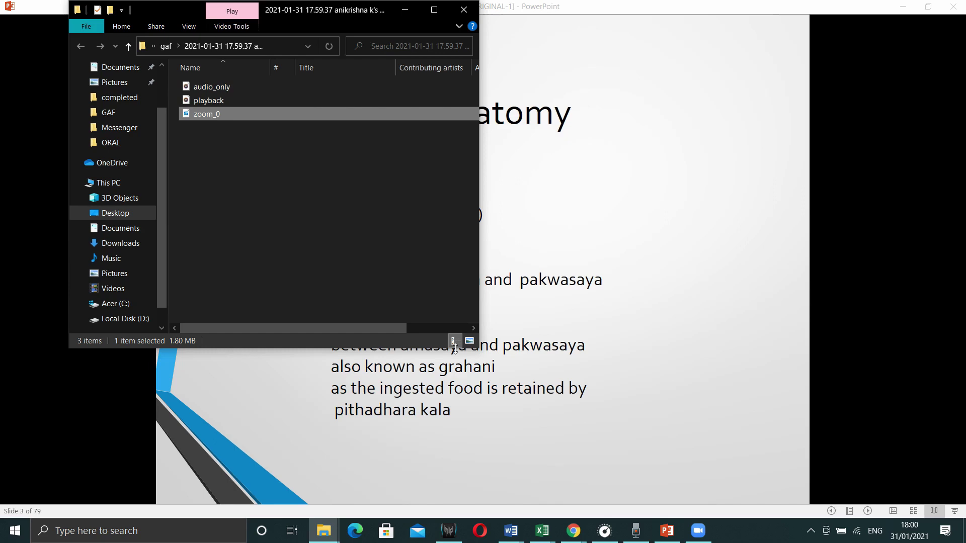
# - Switch back to Zoom and open its recording settings to check where local recordings are stored
pyautogui.click(697, 531)
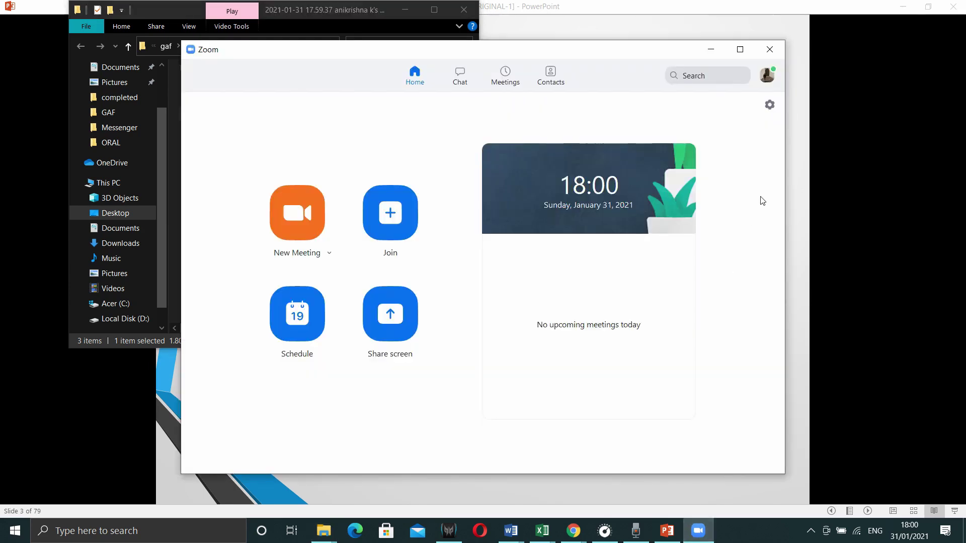
pyautogui.click(769, 105)
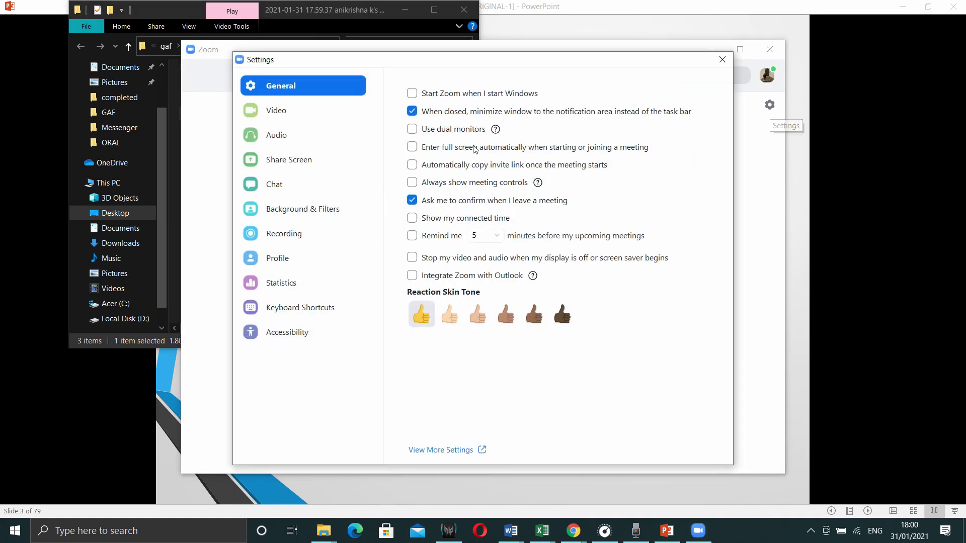
pyautogui.click(298, 235)
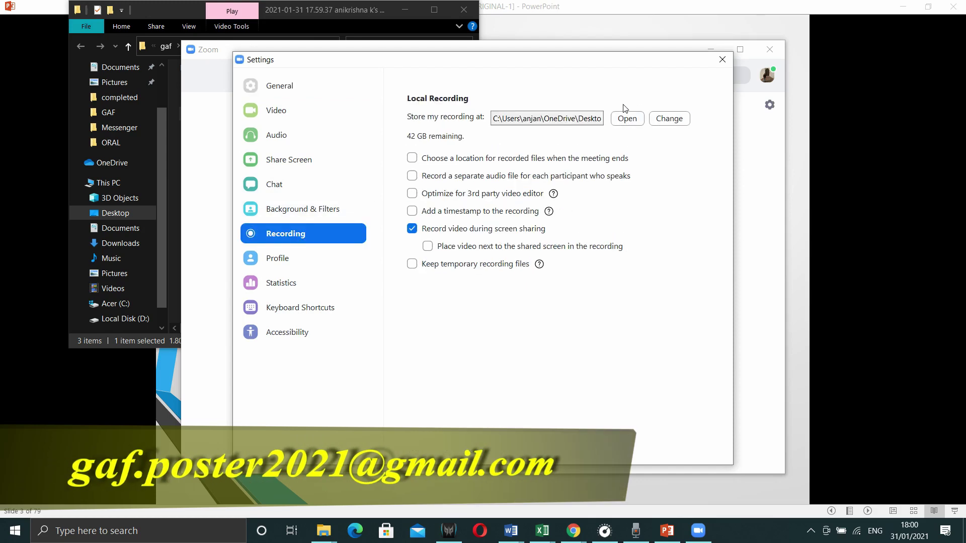